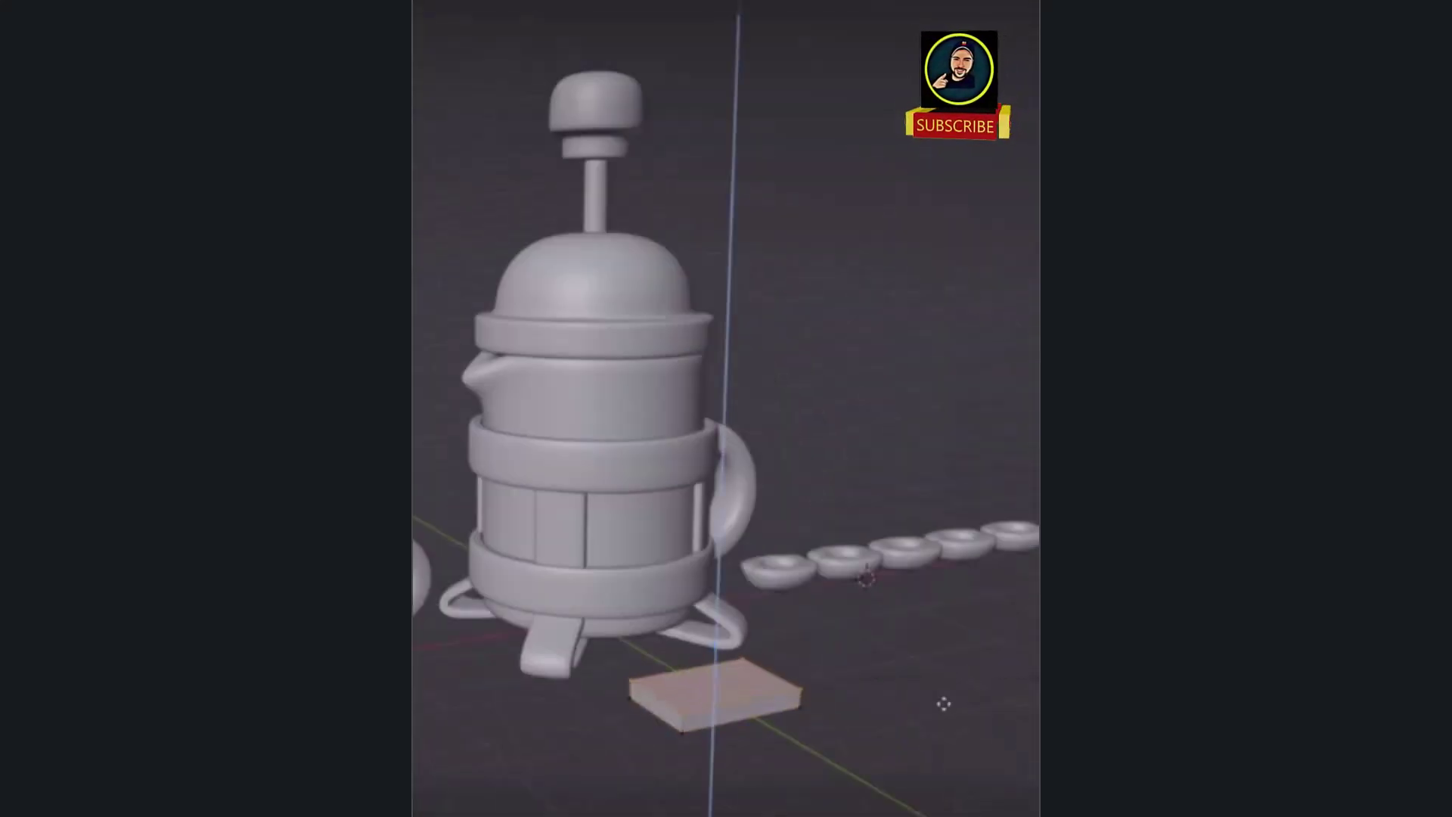
- Drop the small block at its new height beside the French press's feet and orbit the view
{"action": "left_click", "coordinate": [944, 704]}
{"action": "middle_click_drag", "start_coordinate": [943, 704], "coordinate": [926, 717]}
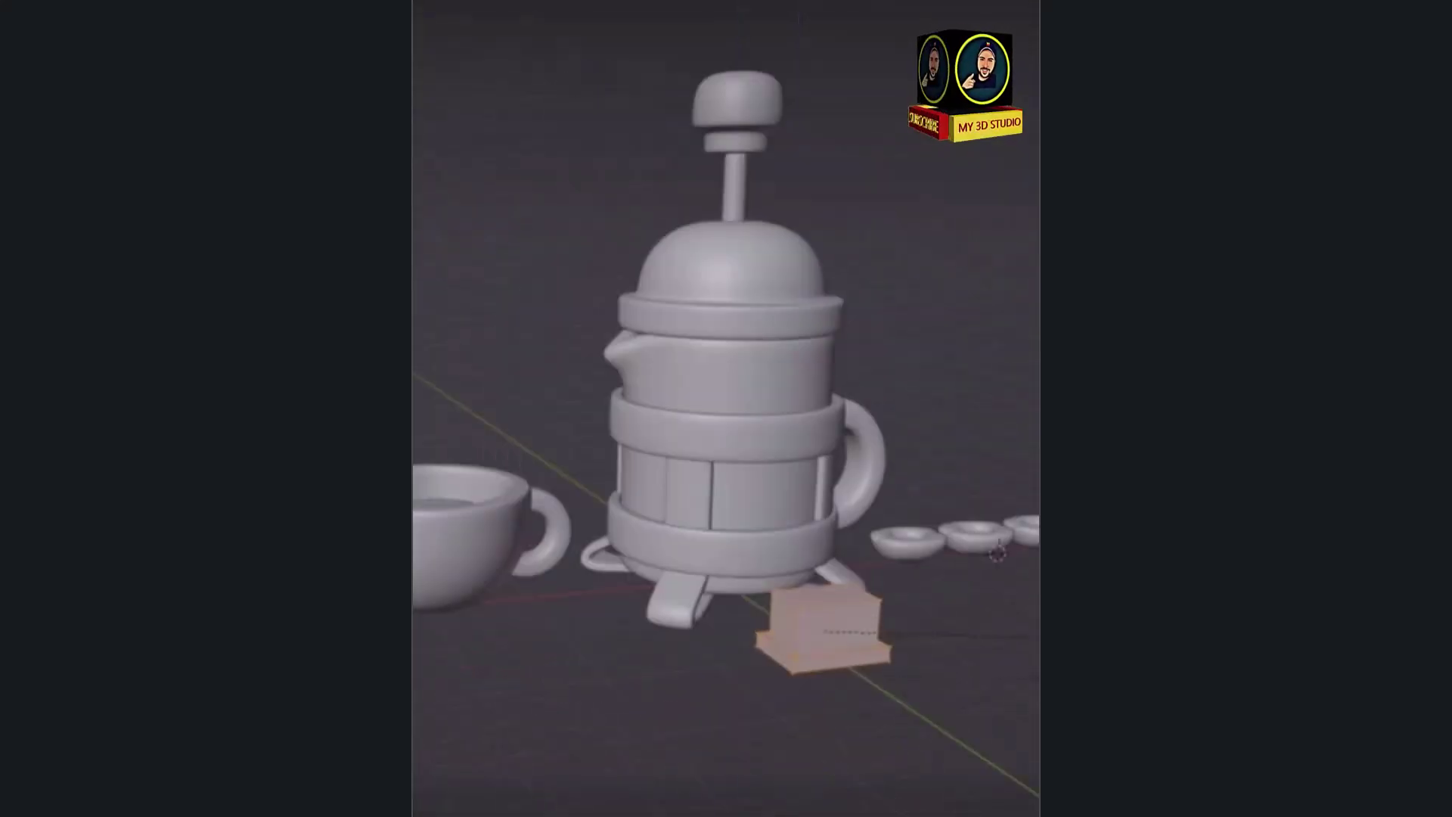